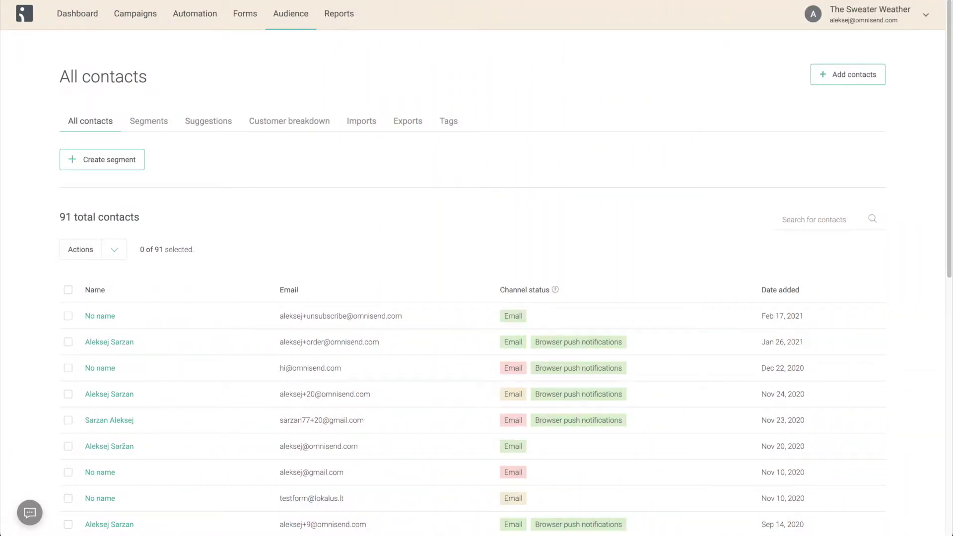
Create the suggested Active email subscribers segment and review its 9 matching contacts
left_click(221, 125)
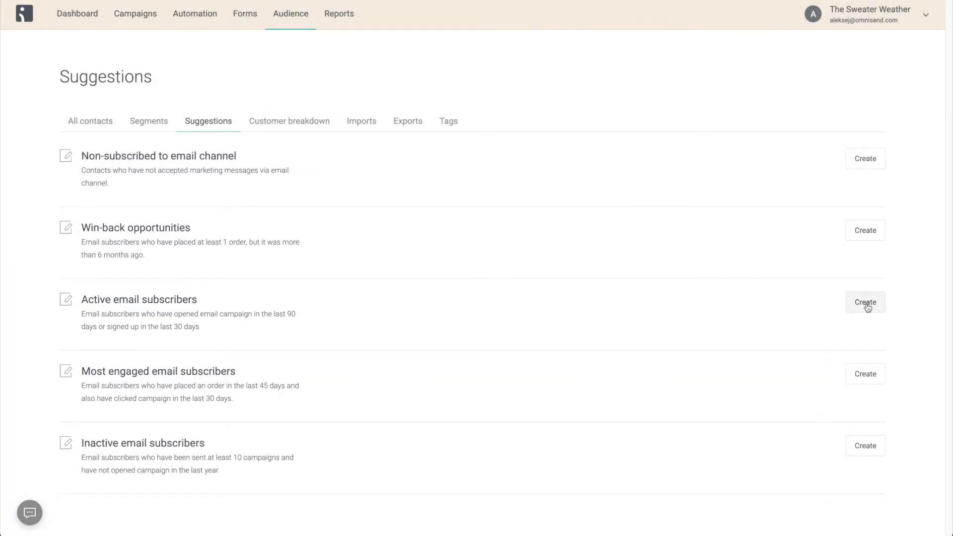
left_click(867, 304)
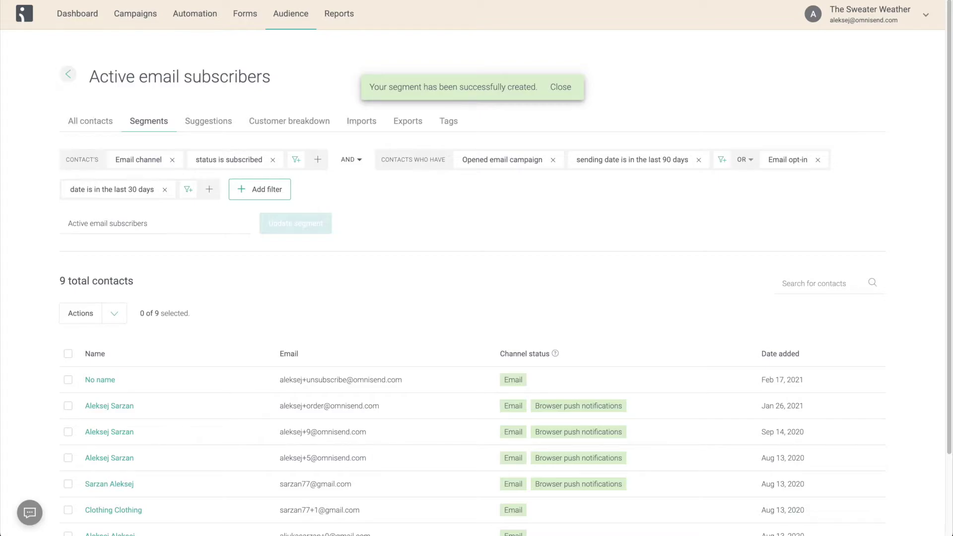
scroll(477, 298, "down", 2)
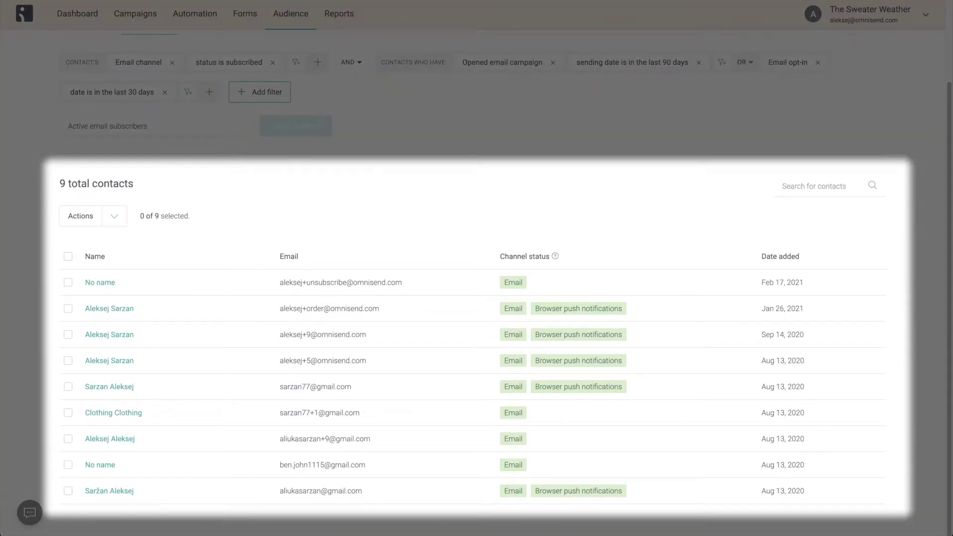
scroll(476, 298, "up", 2)
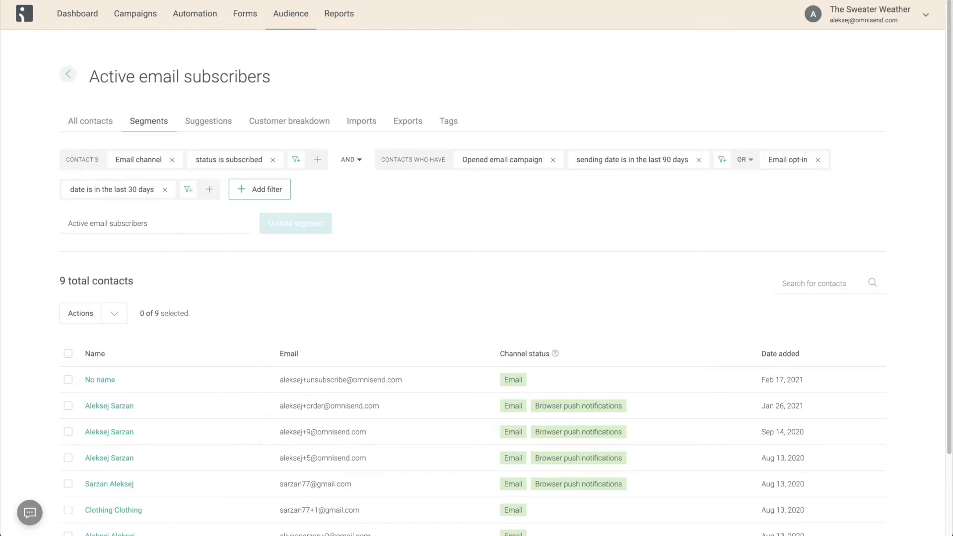
Create the Most engaged email subscribers suggestion (2 contacts) and return to Suggestions
left_click(213, 121)
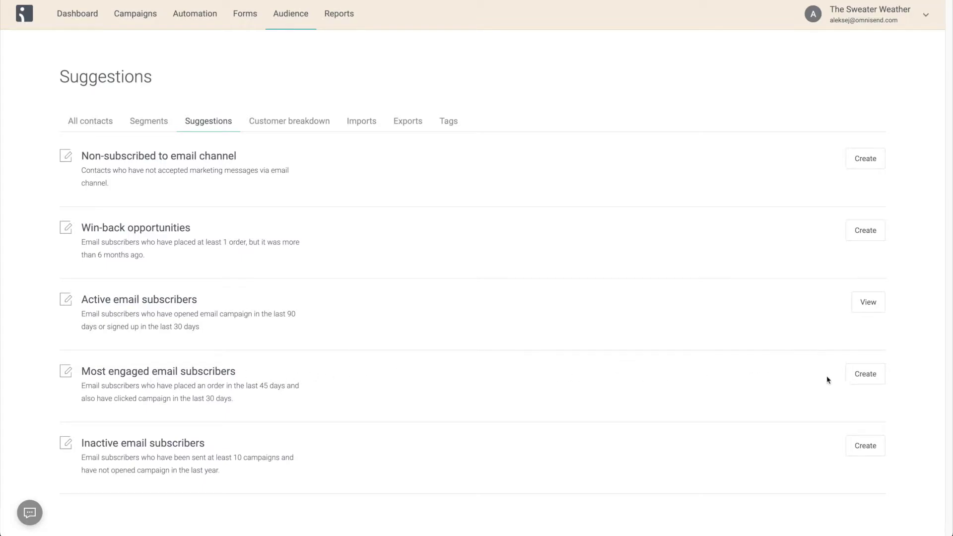
left_click(867, 383)
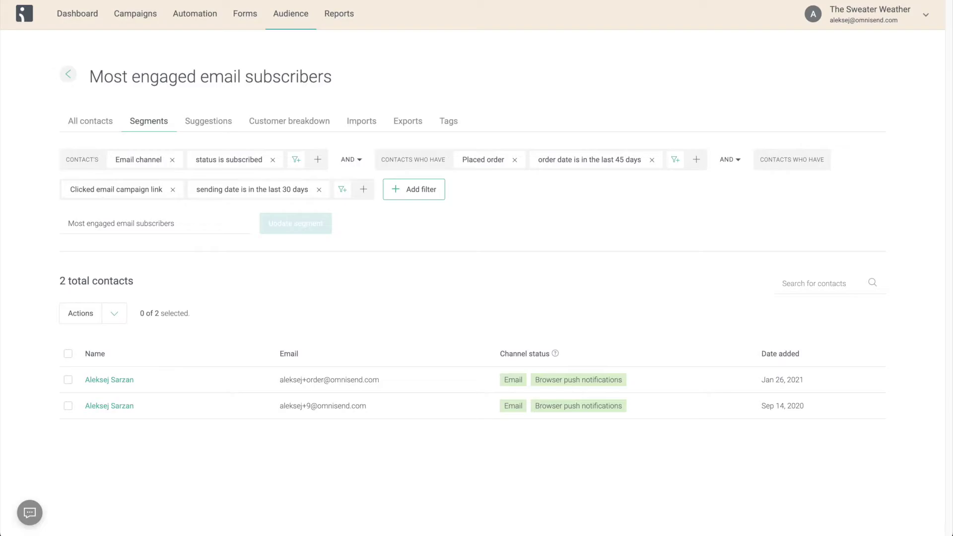
left_click(212, 128)
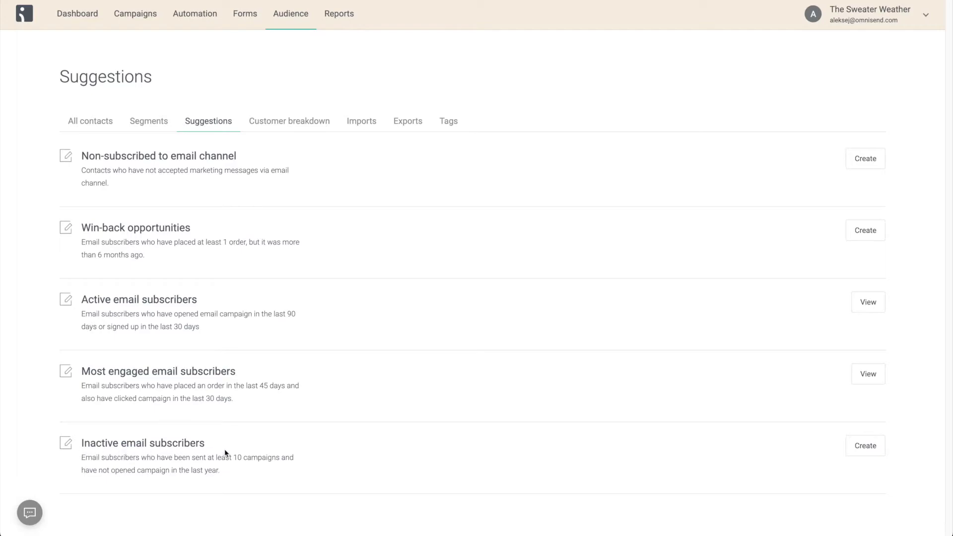
Create the Inactive email subscribers segment and unsubscribe its selected contact from Email
left_click(882, 450)
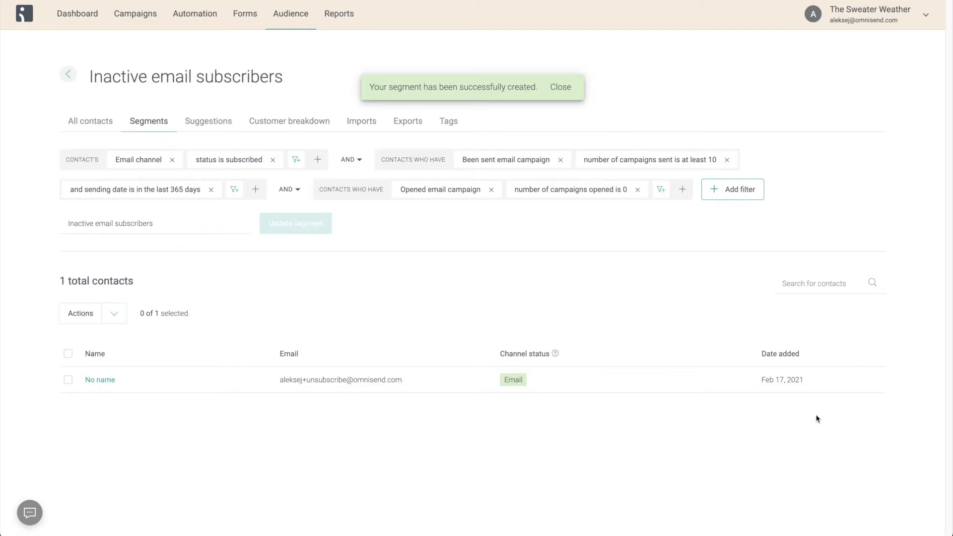
left_click(69, 355)
left_click(115, 314)
left_click(127, 332)
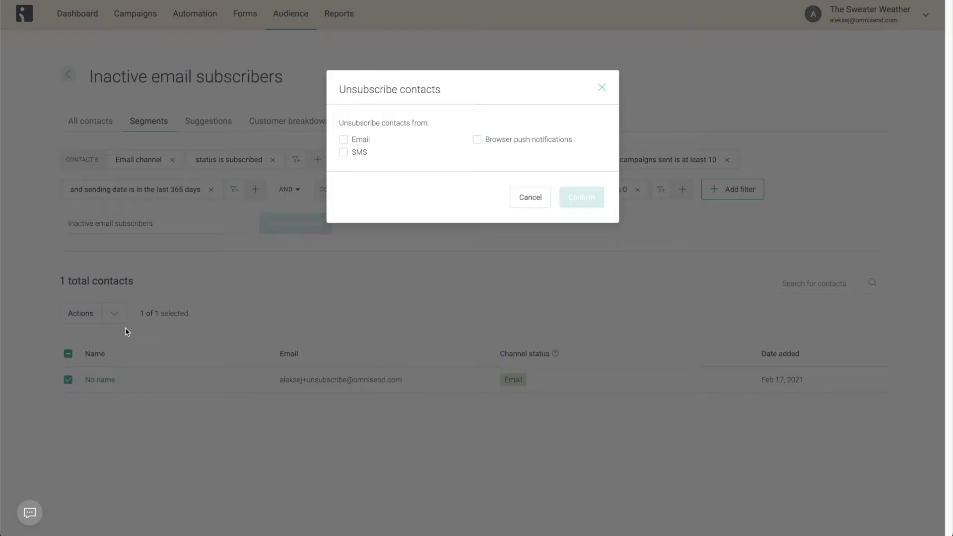
left_click(357, 144)
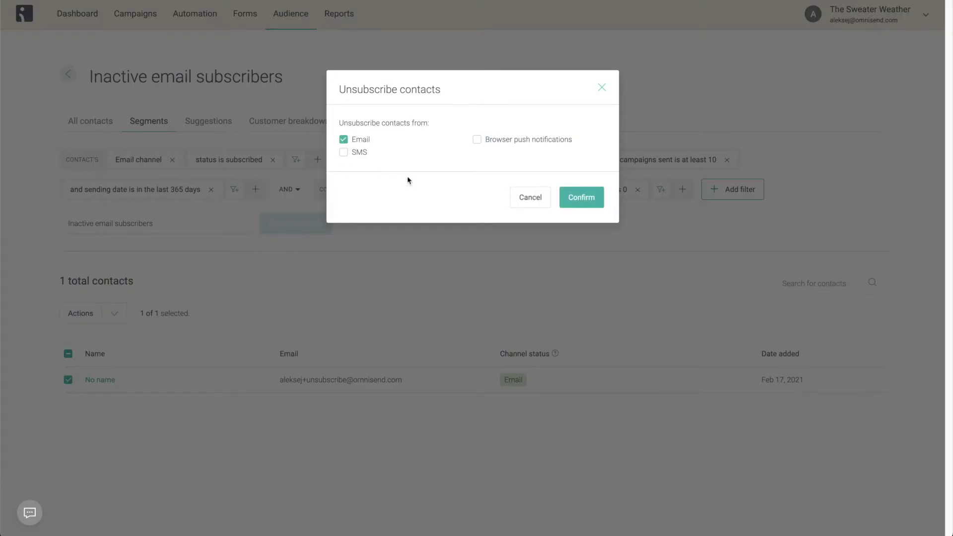
left_click(585, 205)
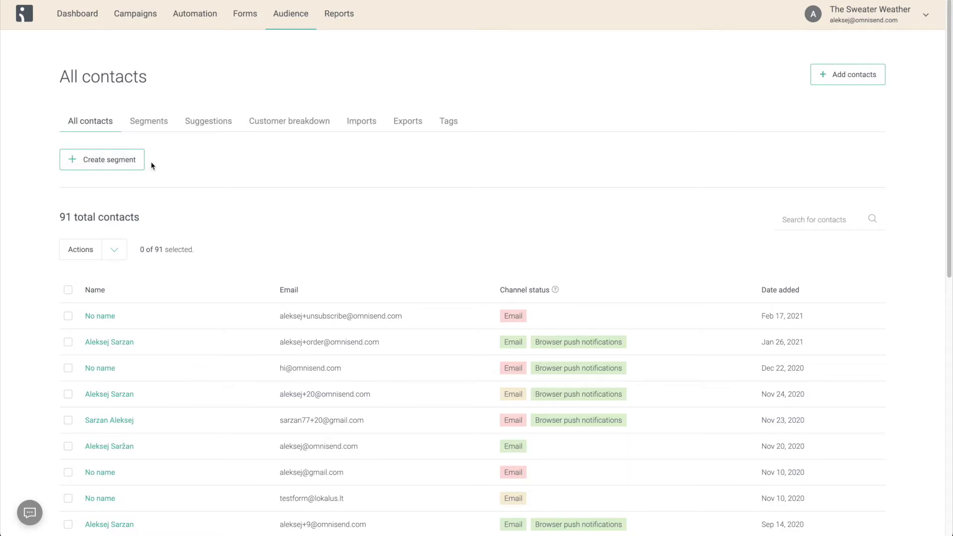
Start a new segment with an Email channel status is Subscribed filter
left_click(106, 166)
type("email")
left_click(128, 218)
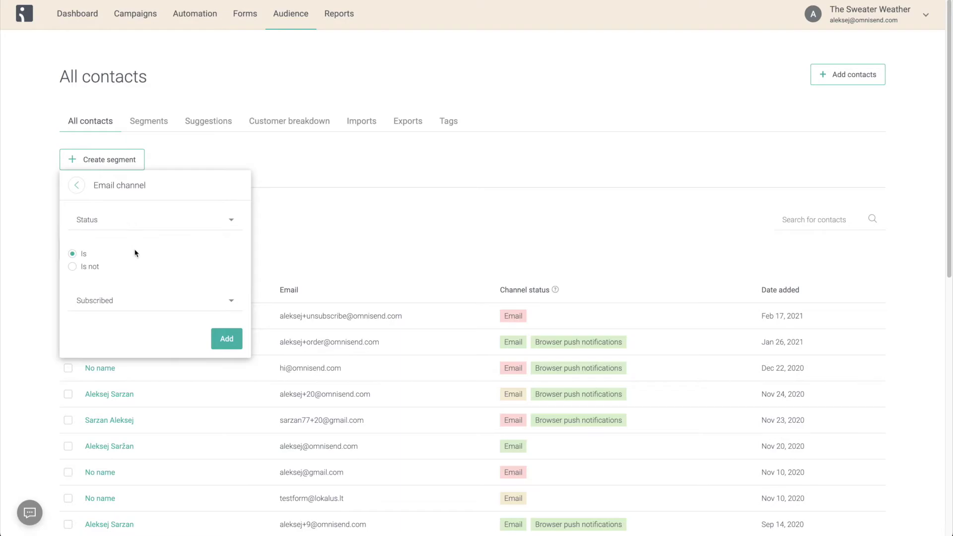
left_click(226, 339)
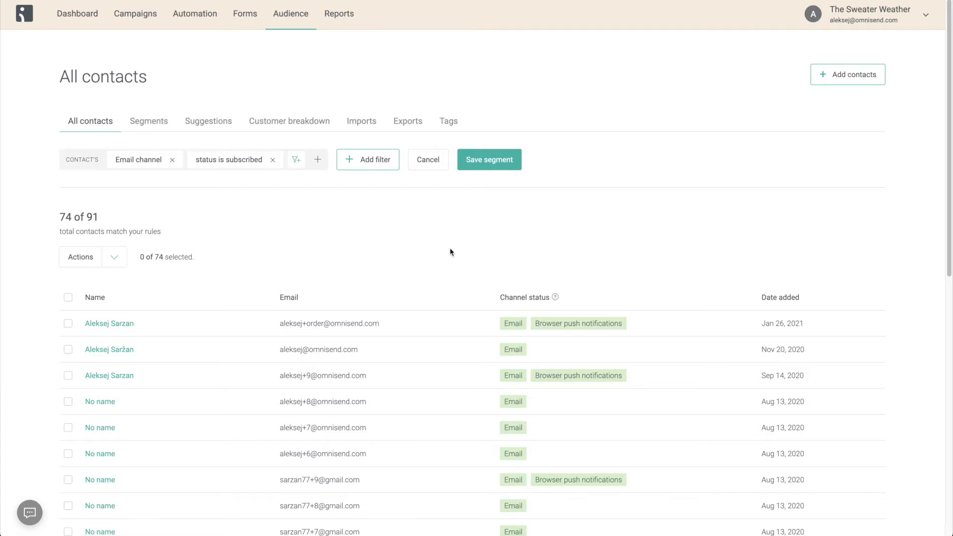
Add a Placed order filter and browse its available order properties
left_click(369, 165)
left_click(388, 178)
type("placed")
left_click(406, 219)
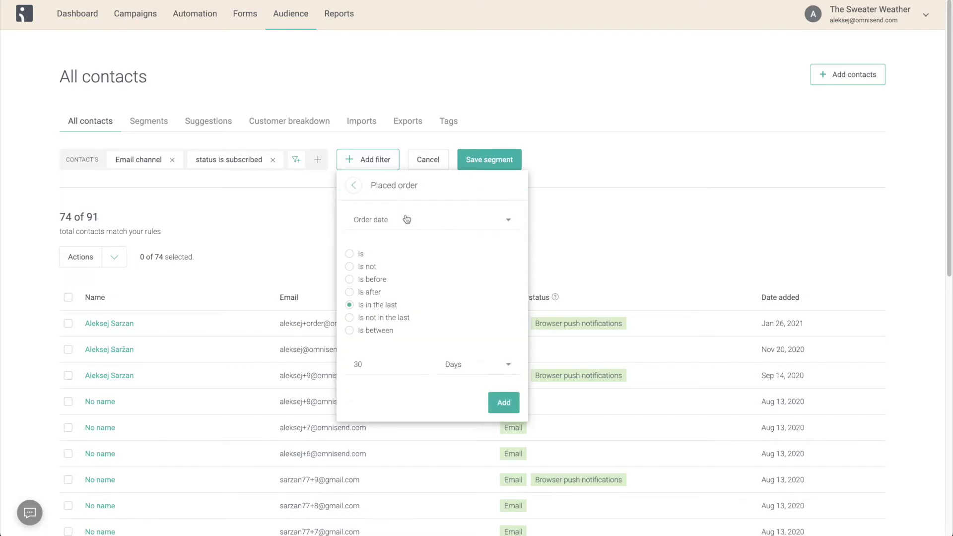
left_click(428, 222)
scroll(433, 258, "down", 2)
scroll(433, 258, "down", 3)
scroll(433, 258, "up", 3)
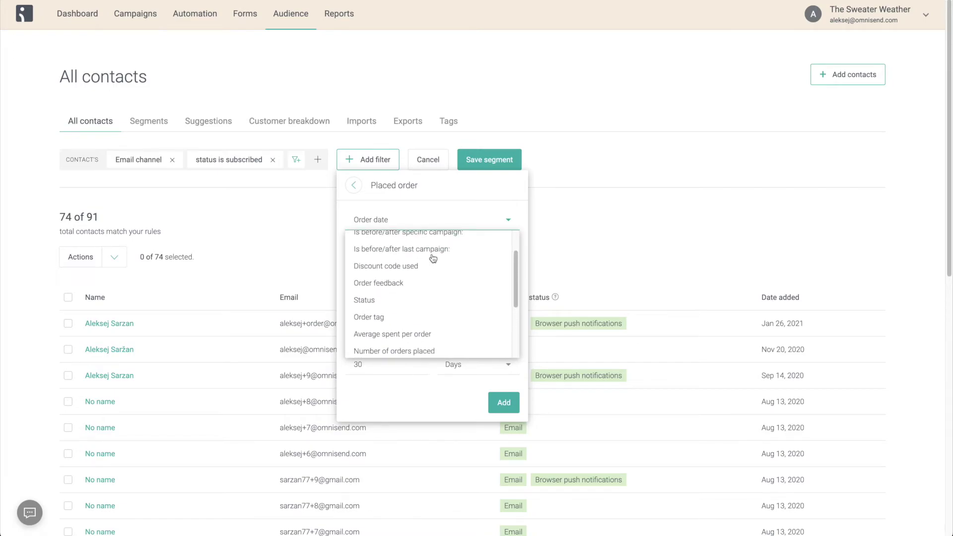
scroll(433, 256, "up", 3)
Set the Placed order condition to order date in the last 90 days
left_click(426, 248)
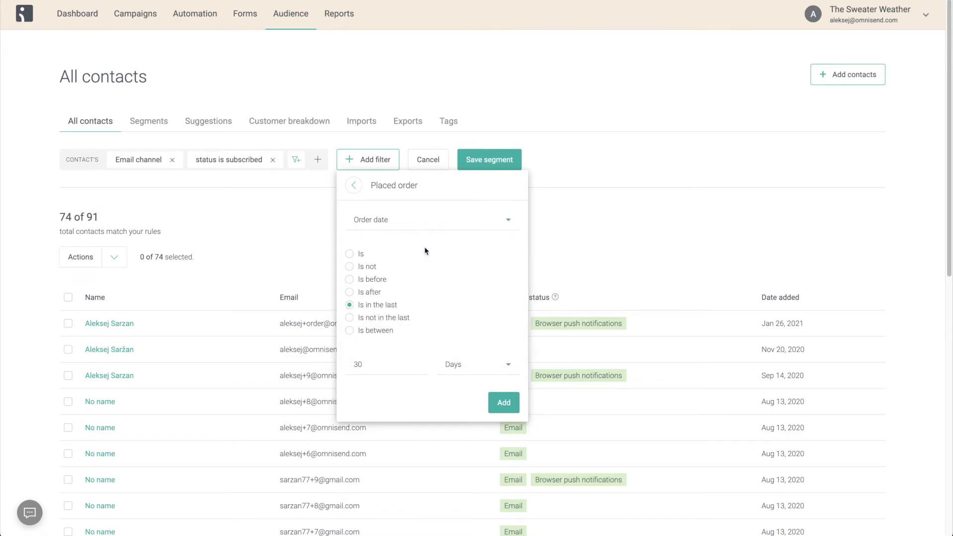
double_click(384, 361)
type("60")
key("ctrl+a")
type("90")
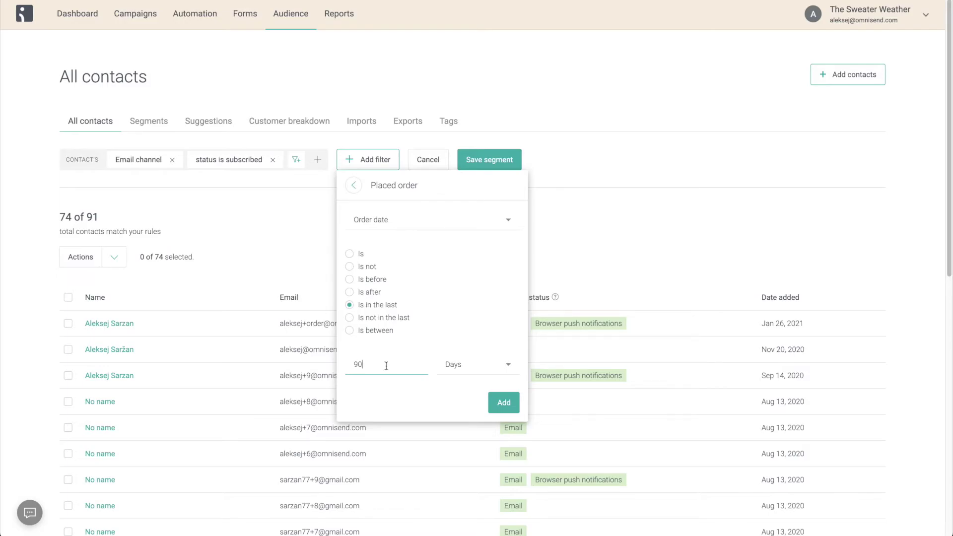
left_click(503, 404)
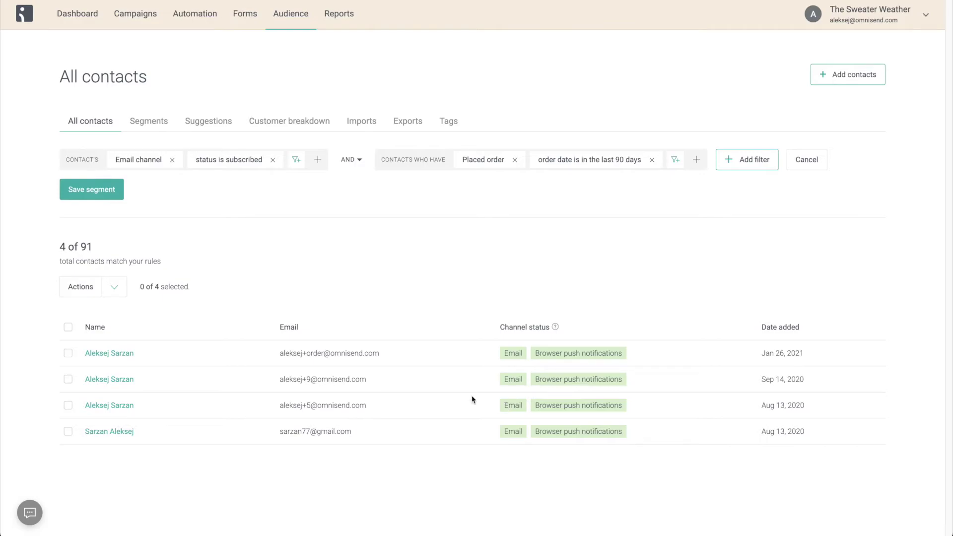
Save the subscribed, recent-order filters as a segment named Recent Buyers
left_click(118, 193)
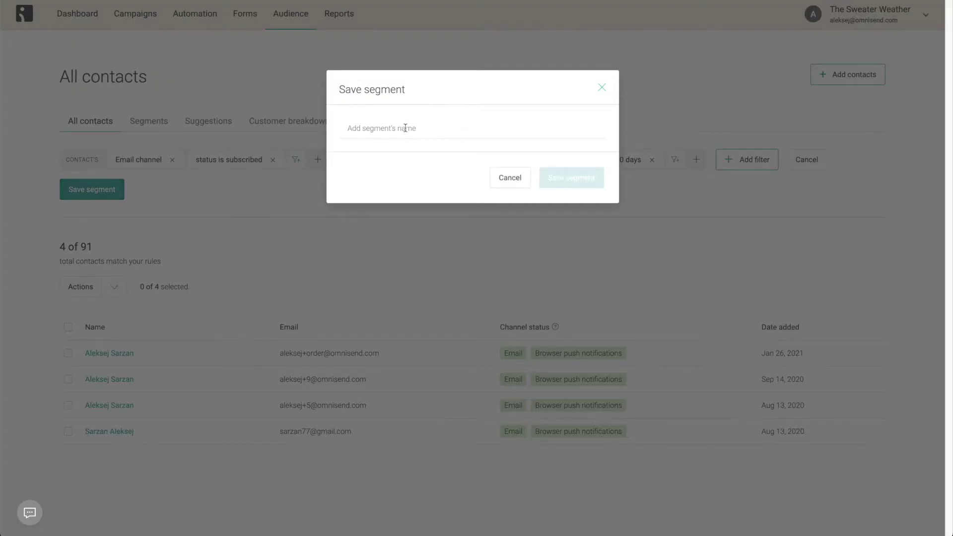
left_click(409, 125)
type("Recent Buyers")
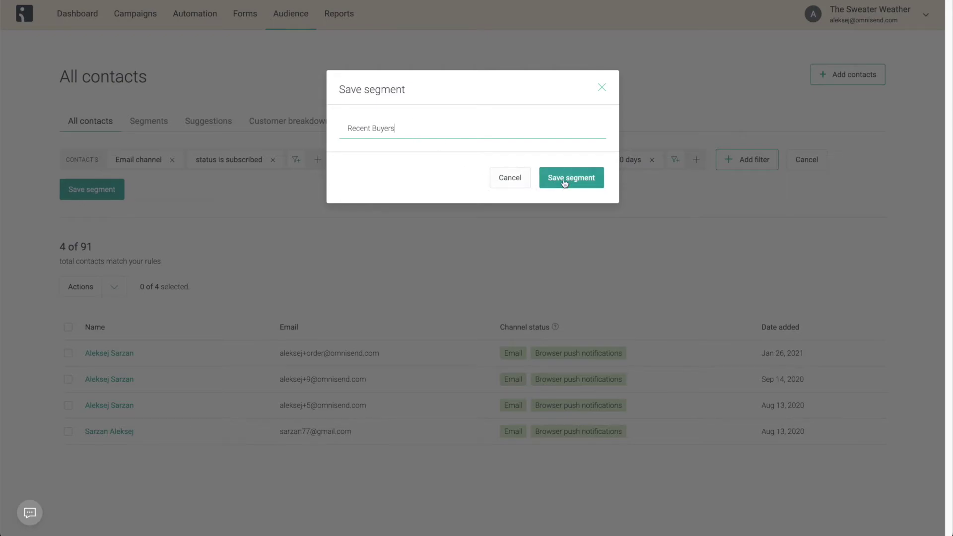
left_click(570, 177)
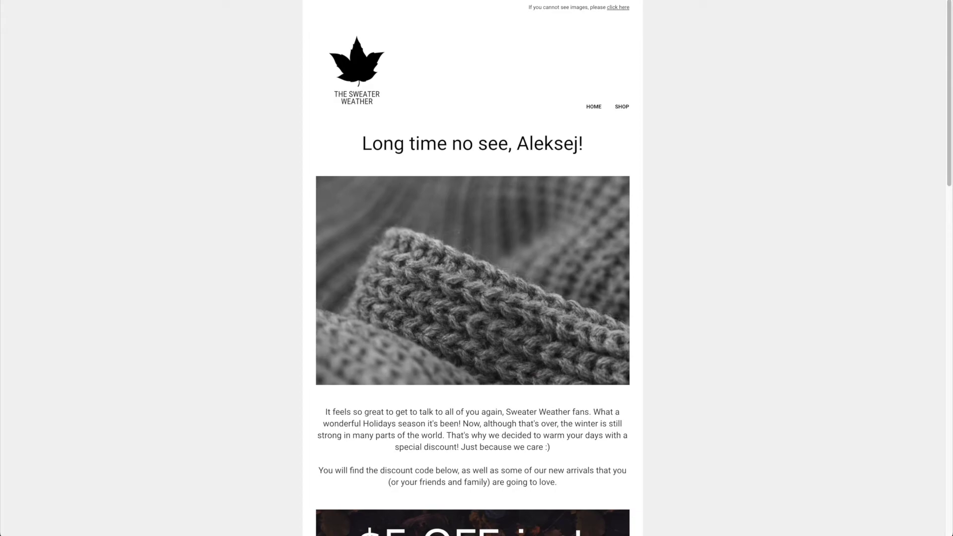
scroll(472, 268, "down", 10)
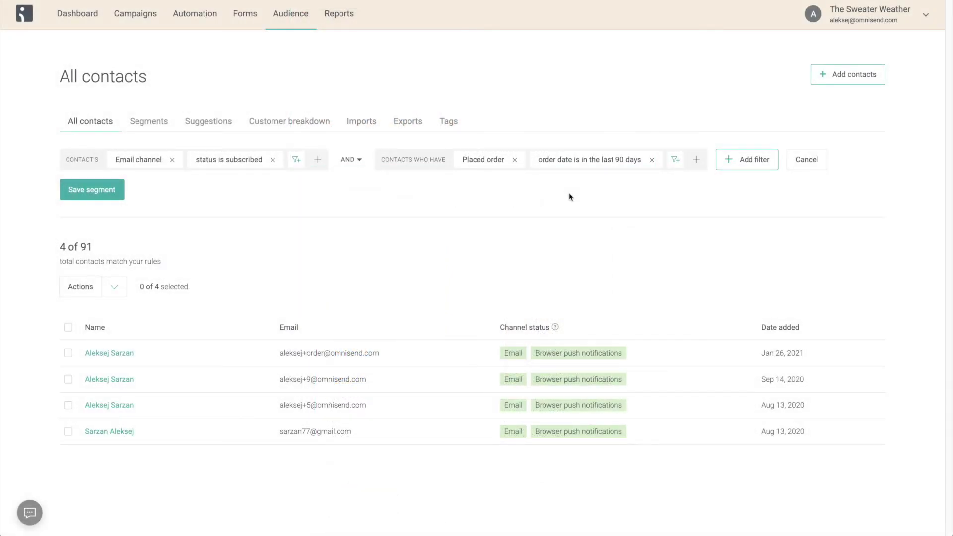
Change the Placed order condition to Total spent is more than $100
left_click(579, 162)
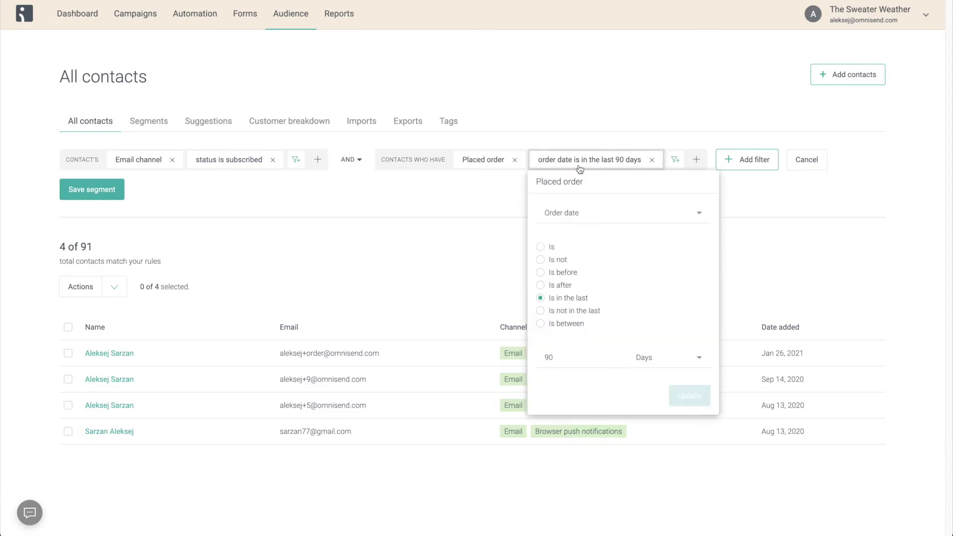
left_click(601, 214)
scroll(608, 266, "down", 3)
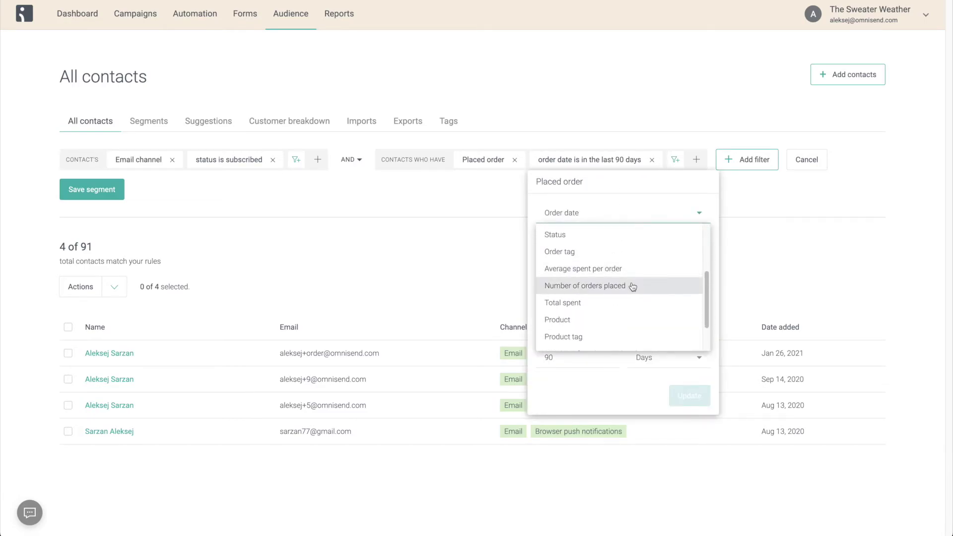
left_click(635, 302)
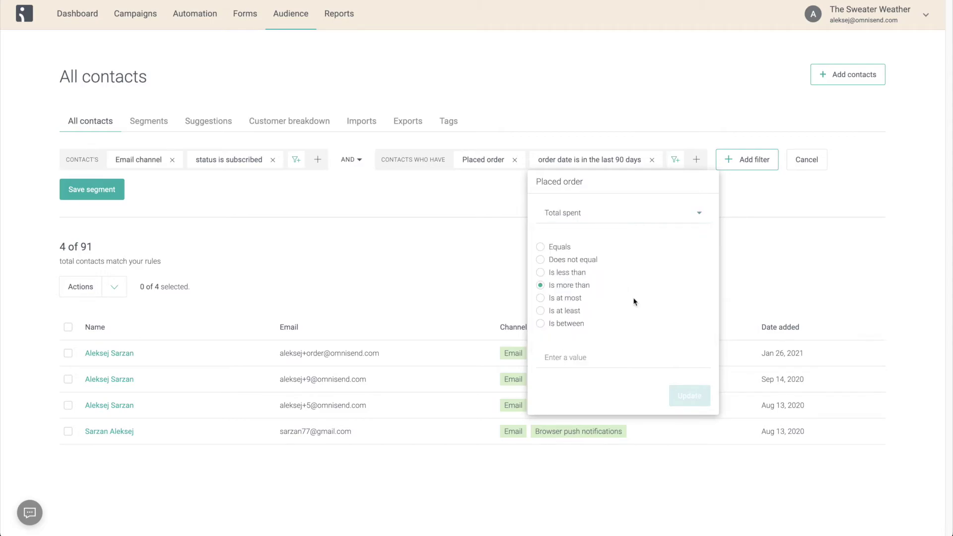
left_click(580, 355)
type("100")
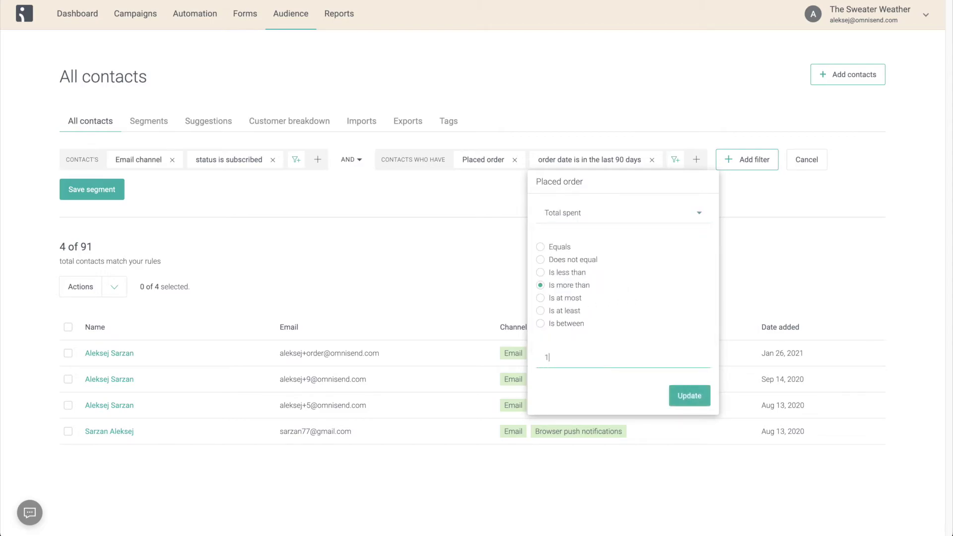
left_click(678, 395)
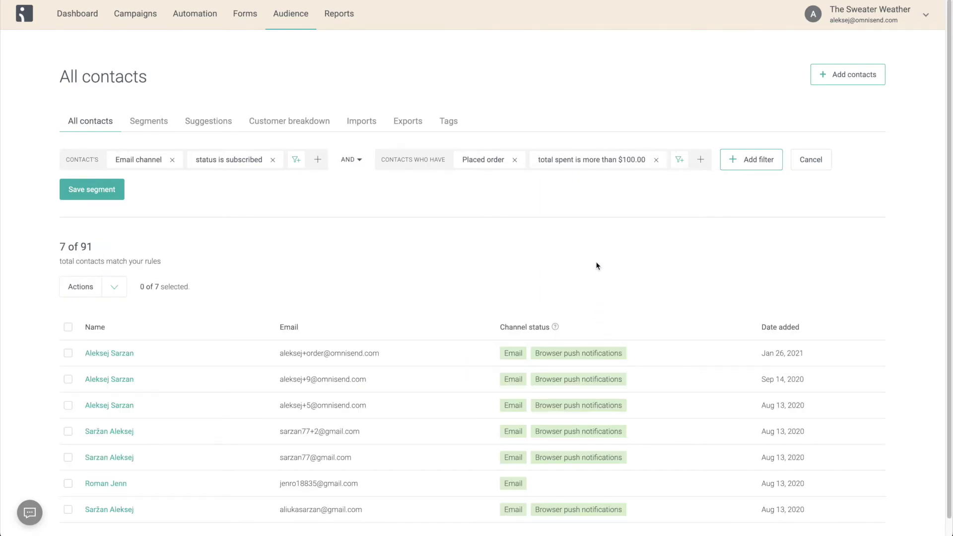
Save these filters as a new segment named VIP Customers
left_click(101, 198)
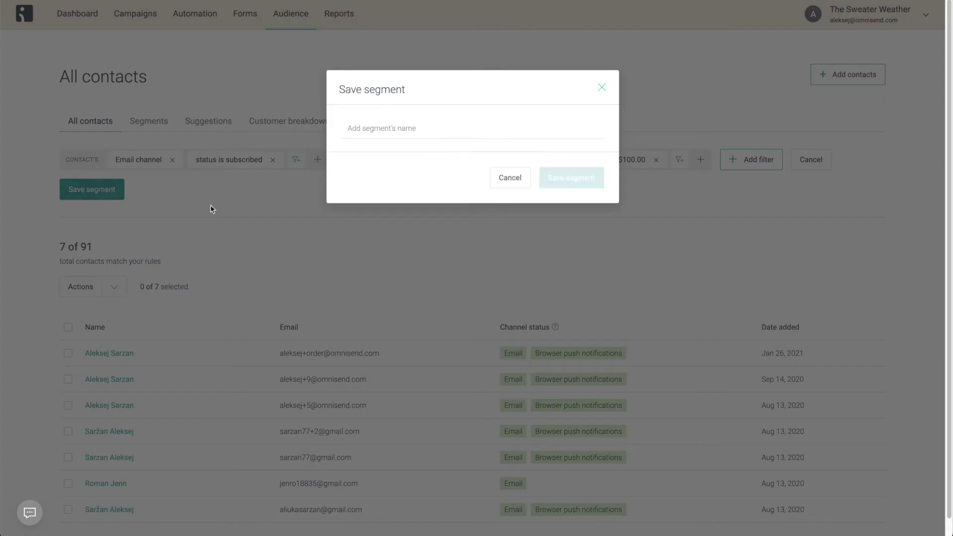
left_click(404, 131)
type("VIP Customers")
left_click(568, 184)
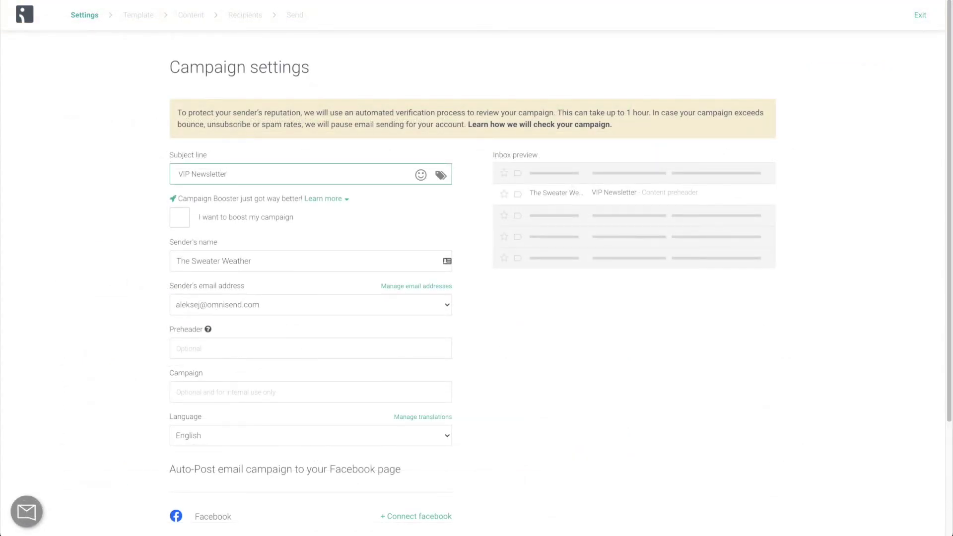
Append ' Vol. 5' and a rocket emoji to the VIP Newsletter subject line
type("Vol. 5")
left_click(421, 175)
left_click(333, 212)
left_click(457, 202)
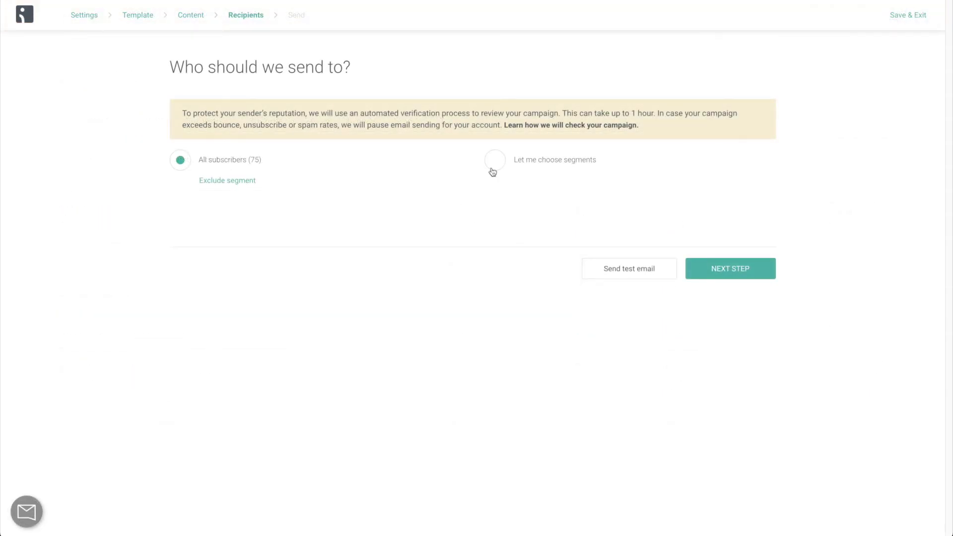
Choose to send to specific segments, settling on VIP Customers as the first
left_click(494, 165)
left_click(611, 196)
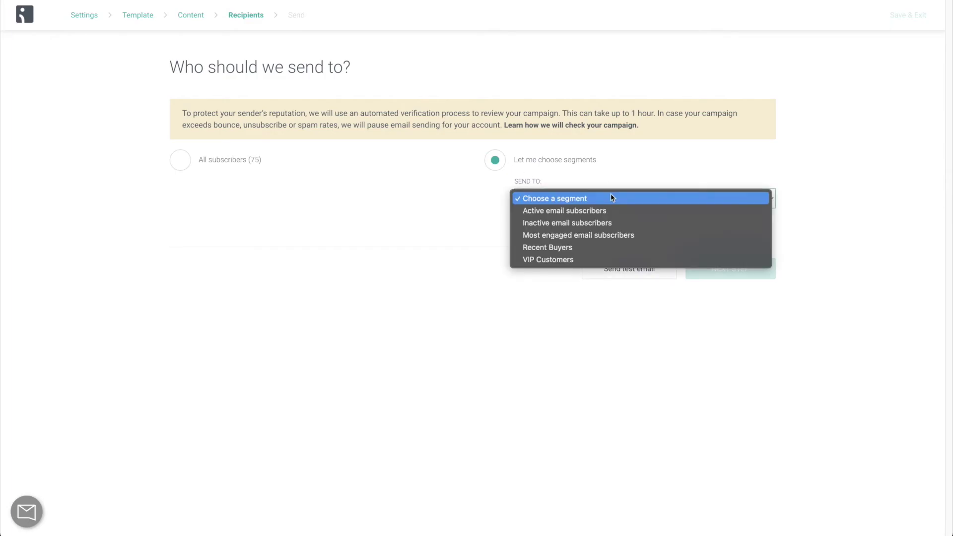
left_click(640, 259)
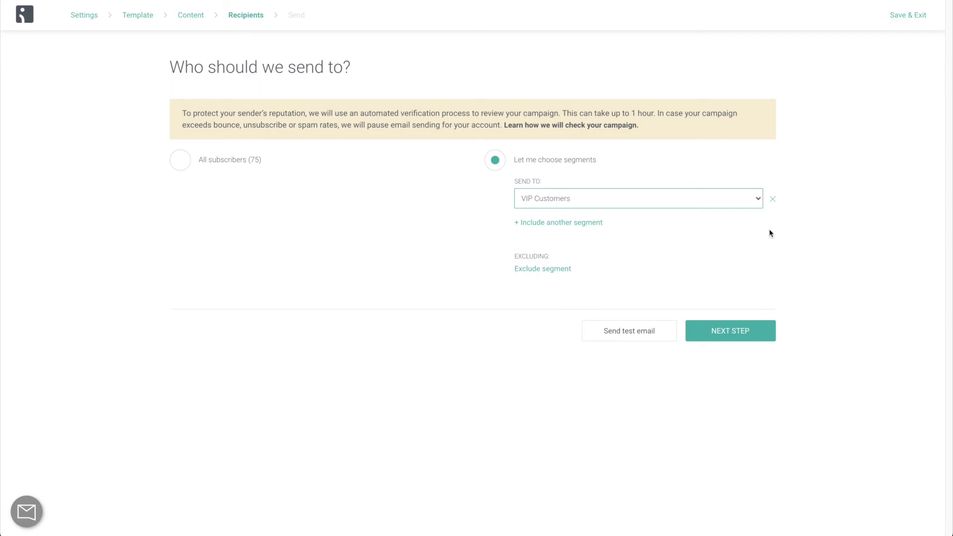
left_click(772, 200)
left_click(764, 200)
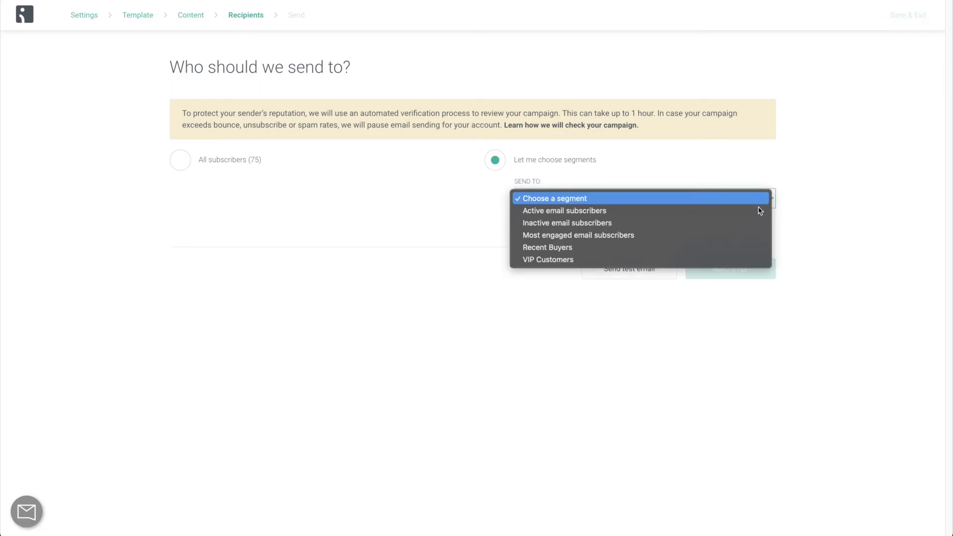
left_click(745, 247)
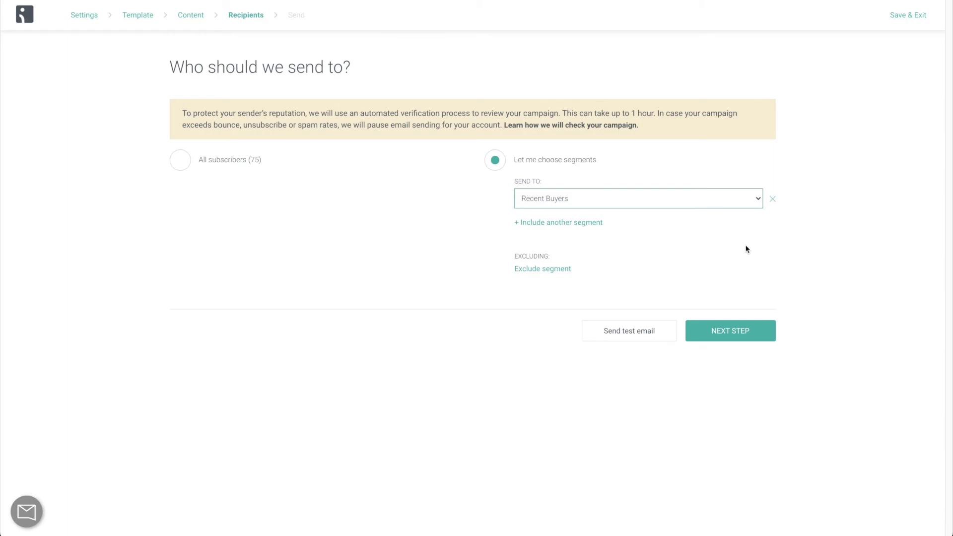
left_click(772, 199)
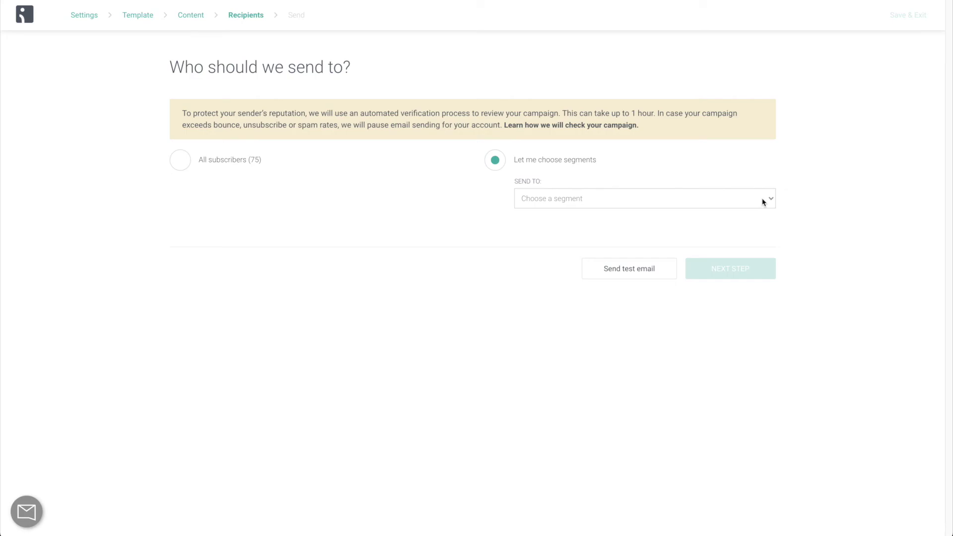
left_click(762, 201)
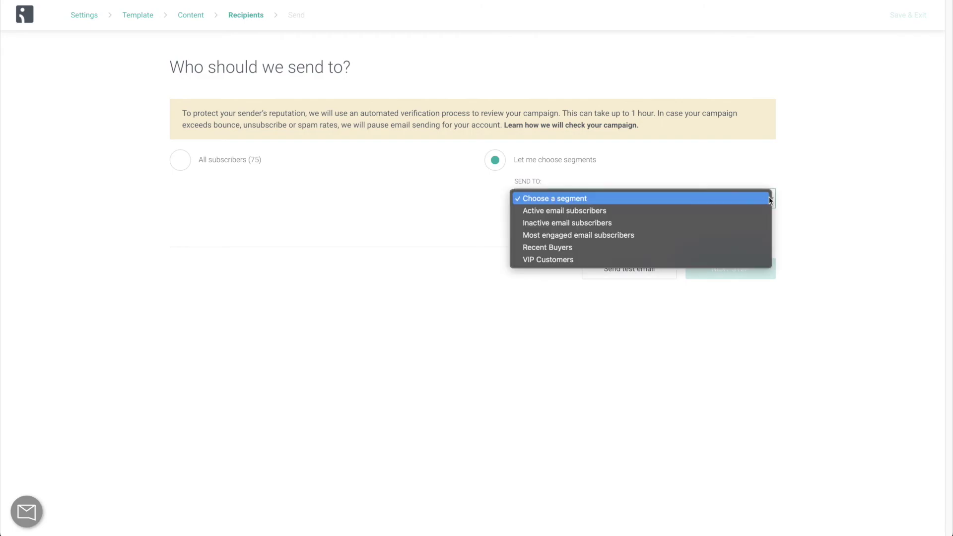
left_click(725, 258)
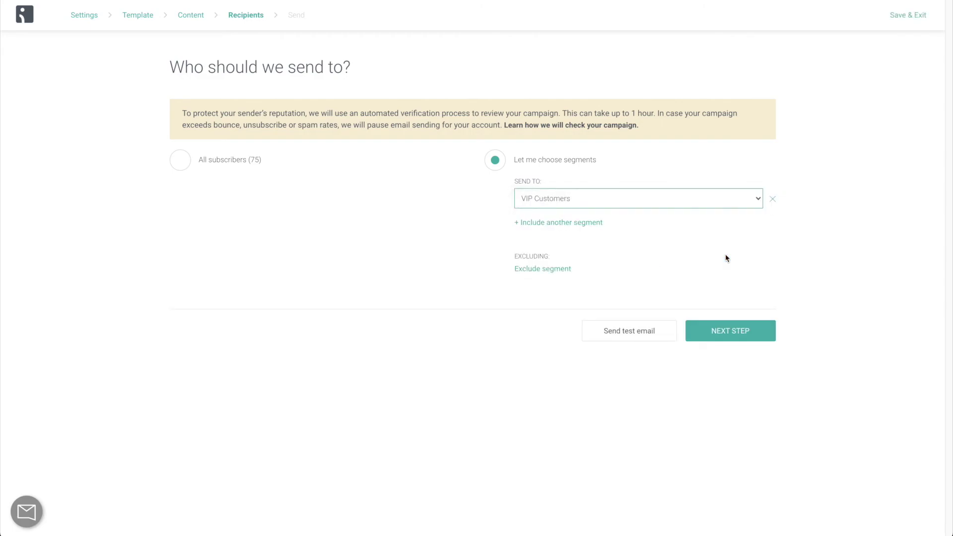
Include Most engaged, Recent Buyers and Active email subscribers, then proceed to review
left_click(586, 224)
left_click(590, 227)
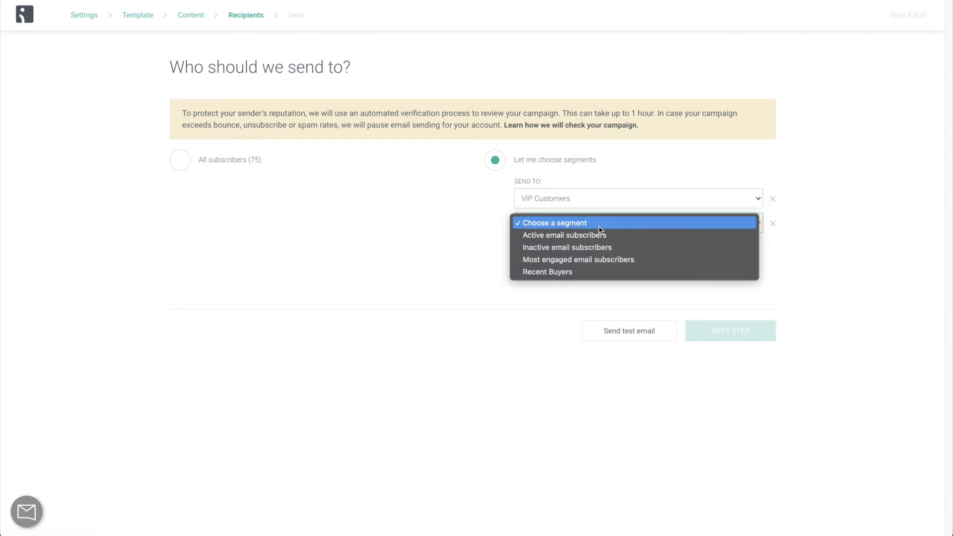
left_click(633, 262)
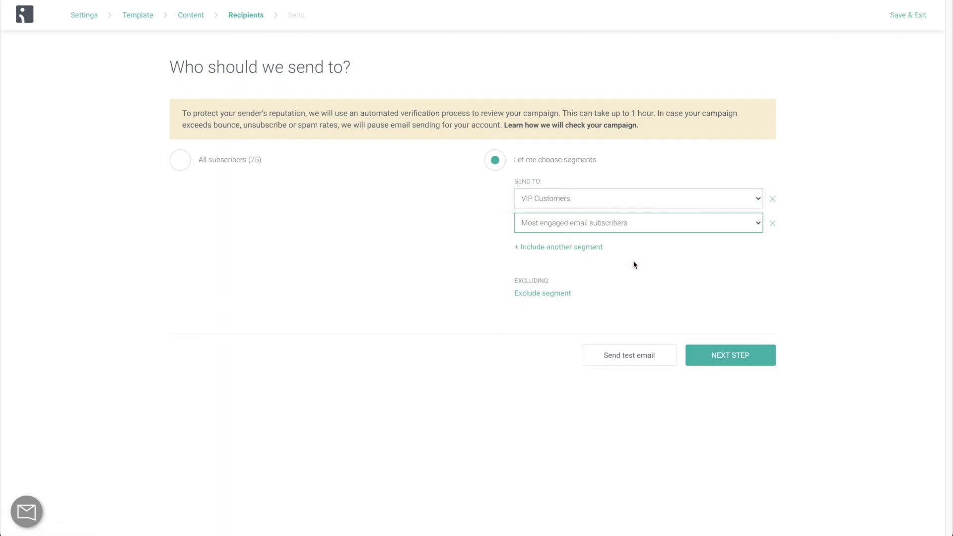
left_click(591, 247)
left_click(613, 249)
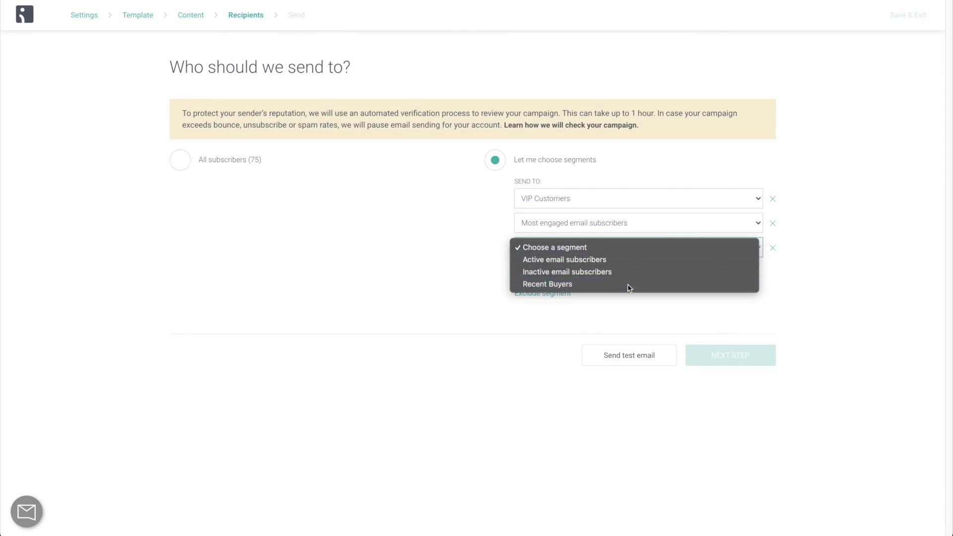
left_click(627, 284)
left_click(594, 271)
left_click(607, 276)
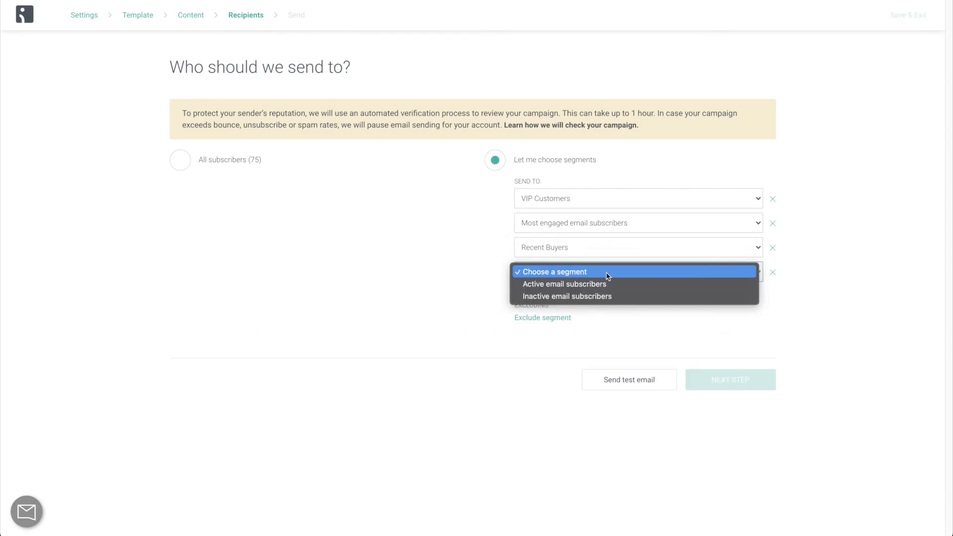
left_click(624, 286)
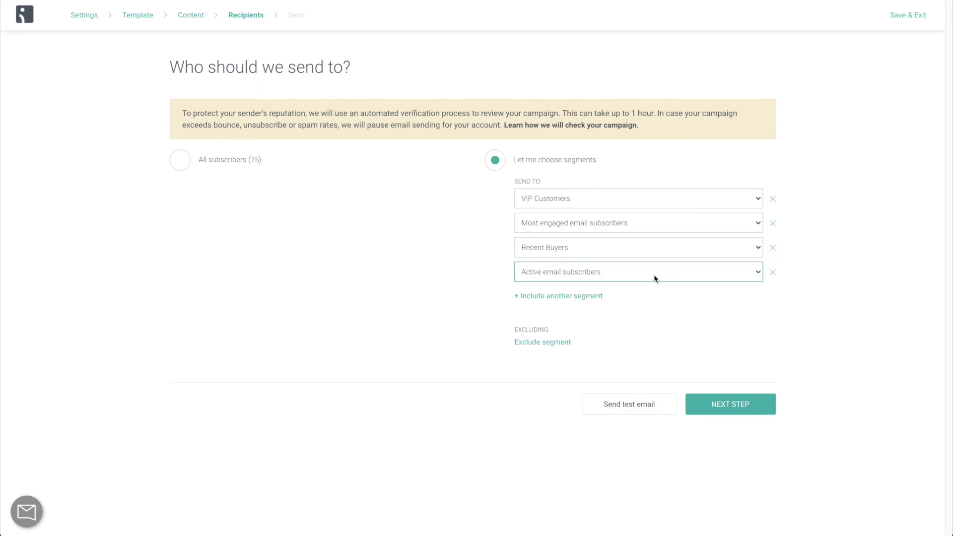
left_click(723, 402)
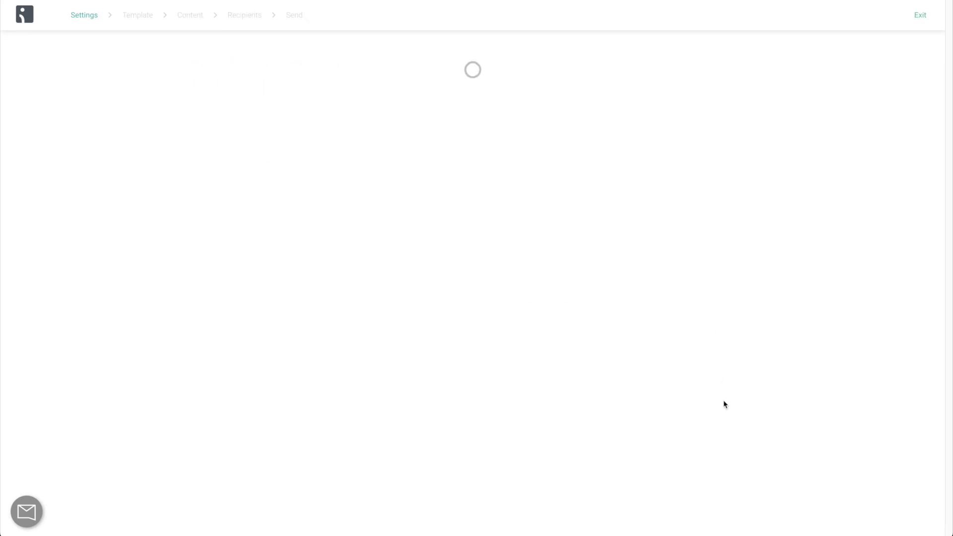